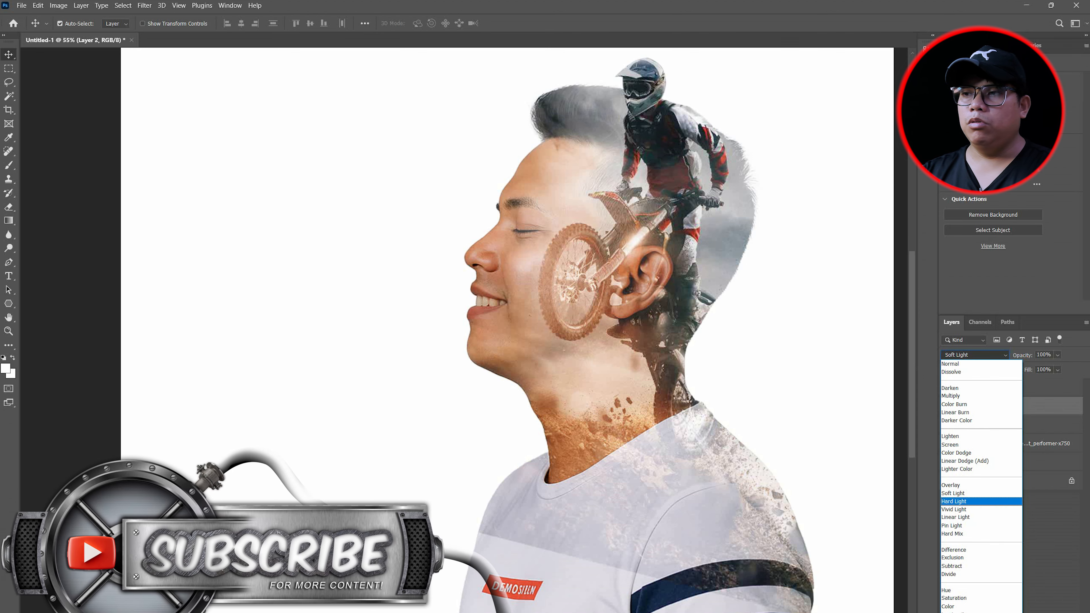
# Set Layer 2's blend mode to Hard Light and erase its parts covering the face, head, neck and lower shirt.
pyautogui.press('Return')
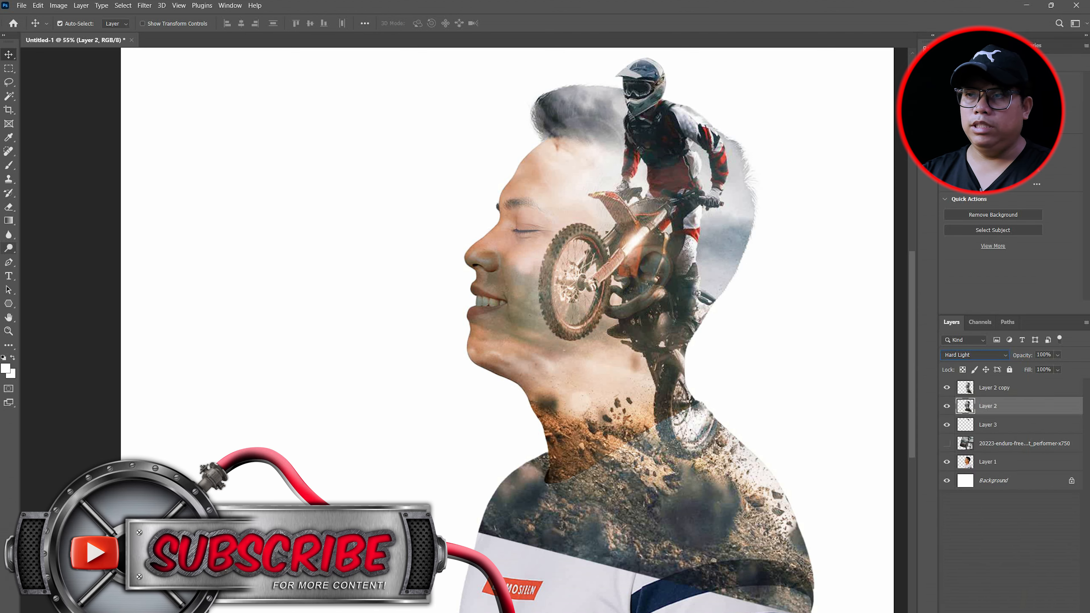
pyautogui.press('e')
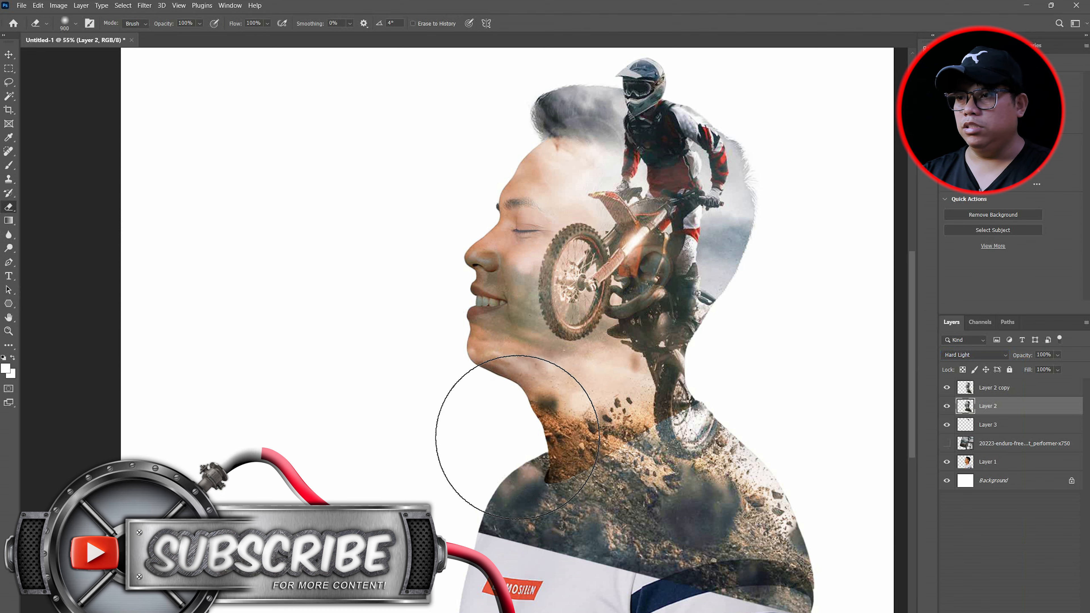
pyautogui.moveTo(506, 423); pyautogui.dragTo(496, 431)
pyautogui.moveTo(613, 310)
pyautogui.mouseDown()
pyautogui.moveTo(625, 316)
pyautogui.moveTo(639, 304)
pyautogui.moveTo(577, 212)
pyautogui.moveTo(645, 110)
pyautogui.moveTo(584, 255)
pyautogui.moveTo(586, 221)
pyautogui.moveTo(710, 102)
pyautogui.mouseUp()
pyautogui.moveTo(474, 364)
pyautogui.mouseDown()
pyautogui.moveTo(635, 275)
pyautogui.moveTo(457, 446)
pyautogui.moveTo(447, 417)
pyautogui.moveTo(430, 567)
pyautogui.moveTo(704, 612)
pyautogui.moveTo(811, 612)
pyautogui.mouseUp()
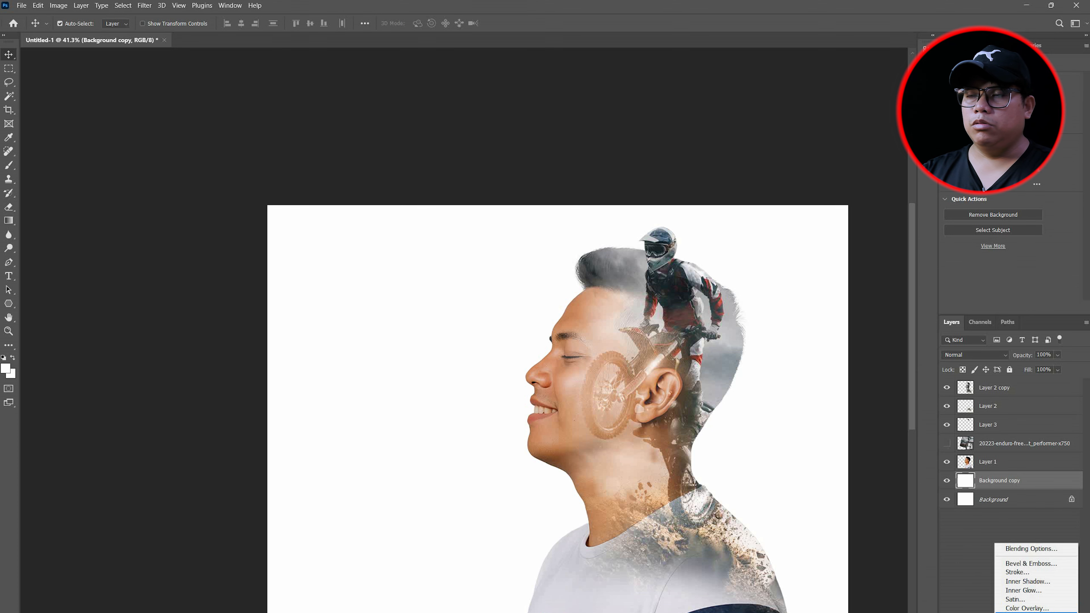
# Apply a pale bluish-grey Color Overlay to the Background copy layer.
pyautogui.click(1028, 612)
pyautogui.click(913, 171)
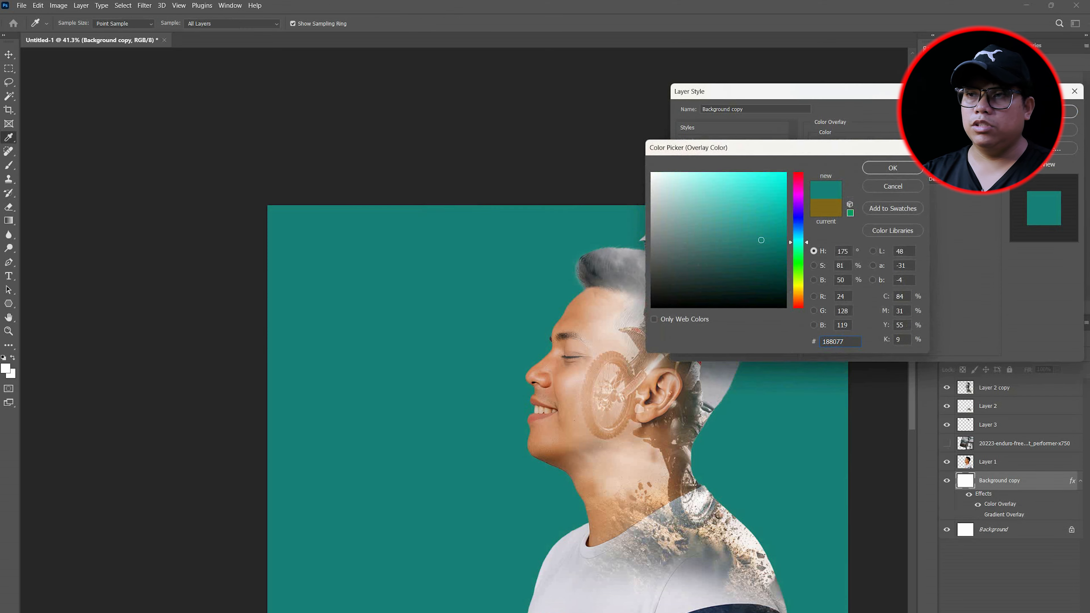
pyautogui.click(689, 180)
pyautogui.moveTo(684, 179)
pyautogui.mouseDown()
pyautogui.moveTo(653, 195)
pyautogui.moveTo(655, 206)
pyautogui.mouseUp()
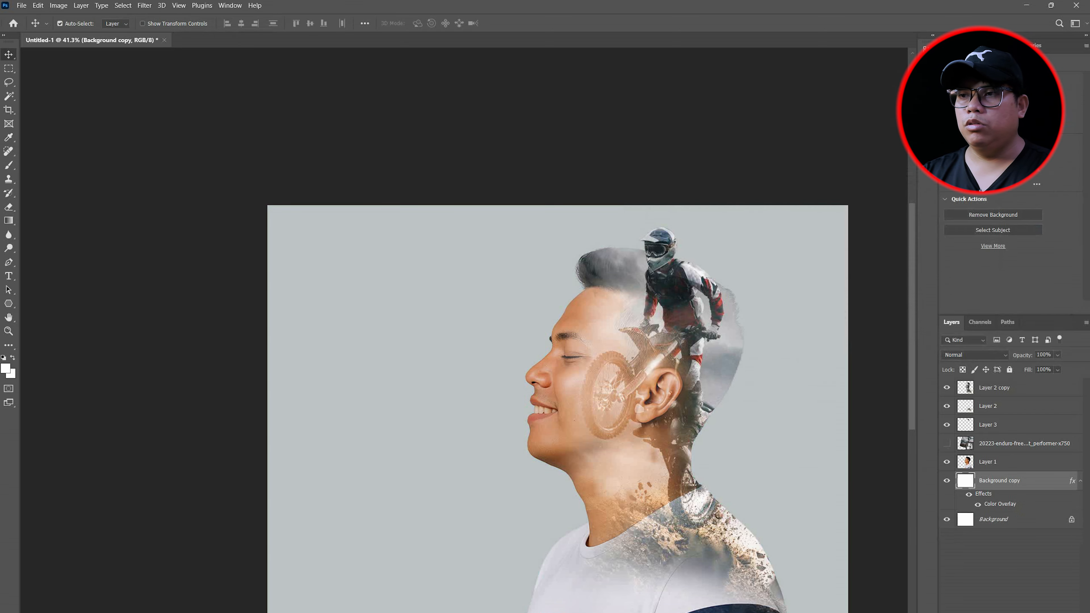
# Show the enduro photo layer, lasso the flying dirt behind the rear wheel, and copy it to a new layer.
pyautogui.scroll(-2, 592, 378)
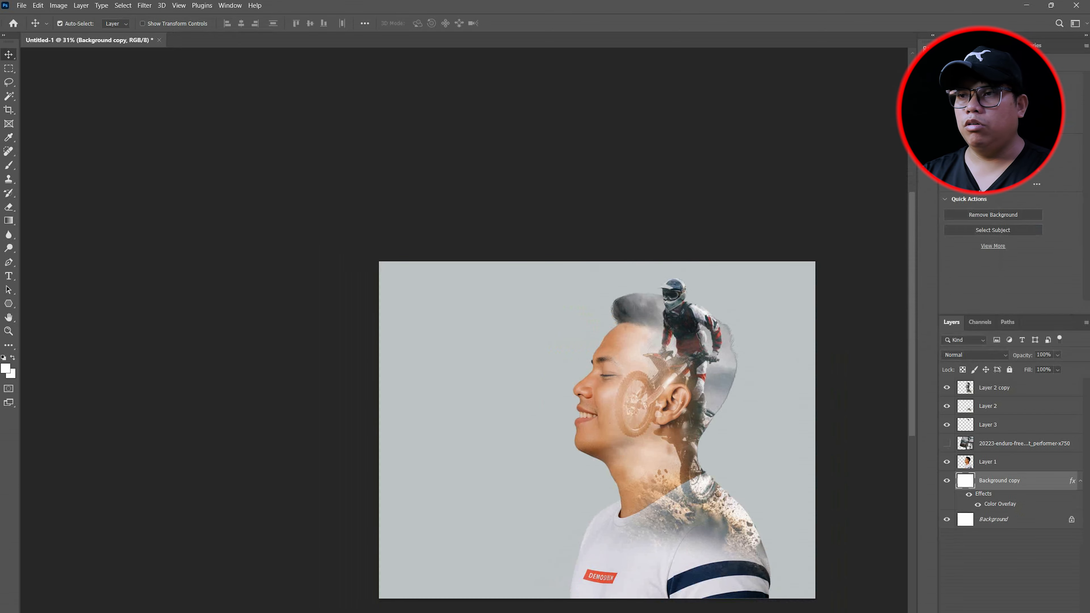
pyautogui.scroll(4, 592, 378)
pyautogui.scroll(-1, 606, 545)
pyautogui.scroll(1, 605, 545)
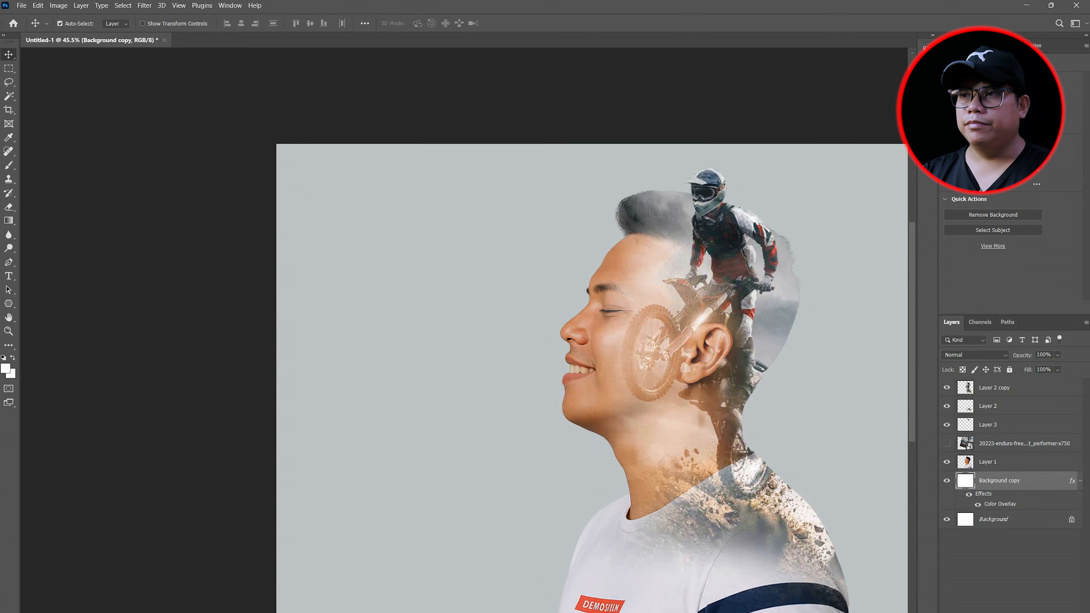
pyautogui.click(1024, 443)
pyautogui.click(947, 443)
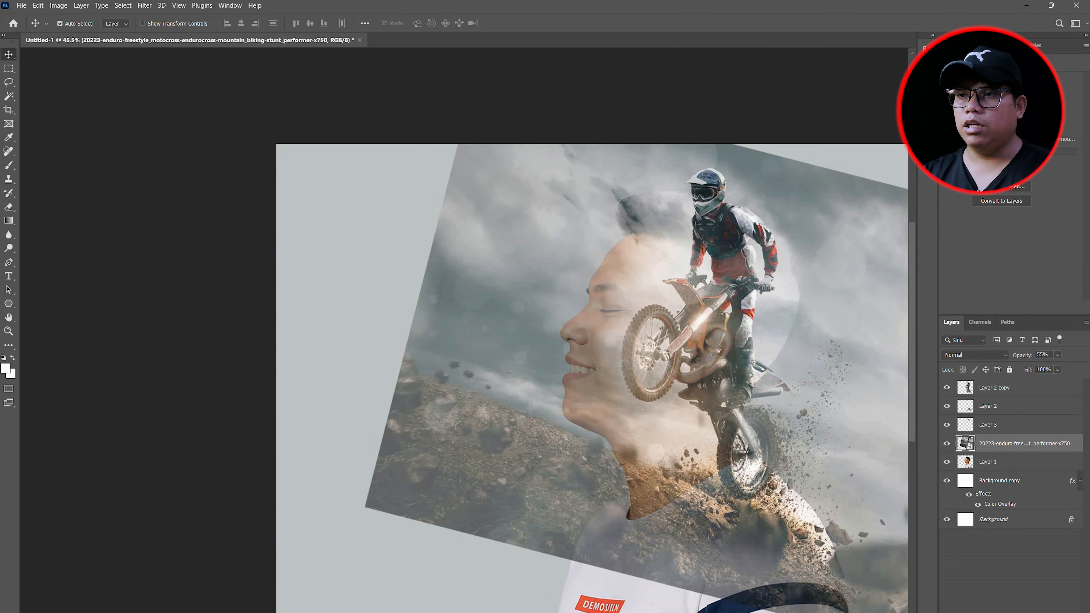
pyautogui.hscroll(3, 592, 378)
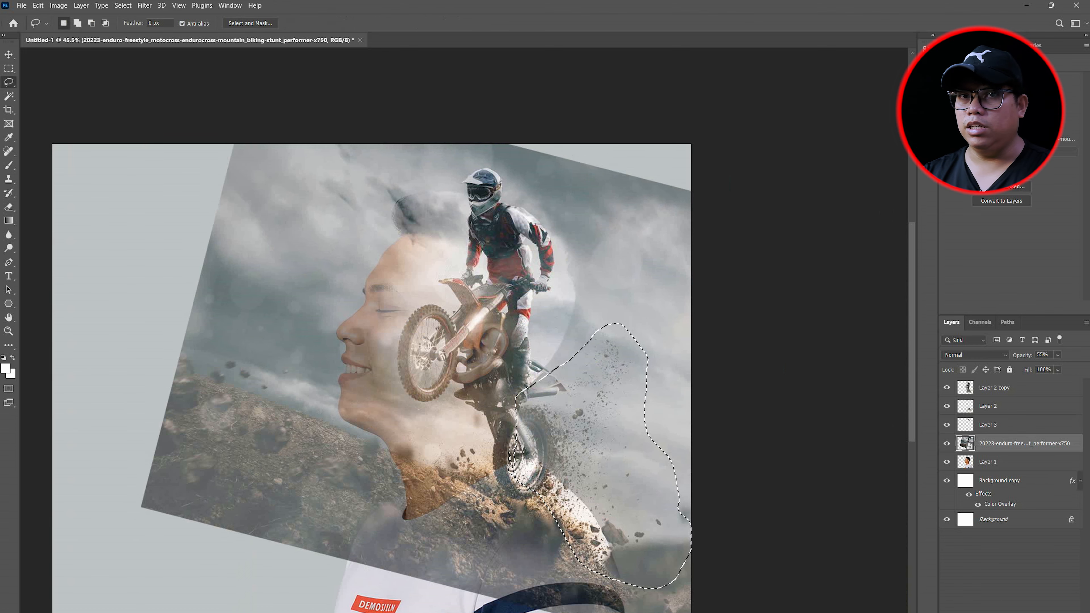
pyautogui.hotkey('ctrl', 'j')
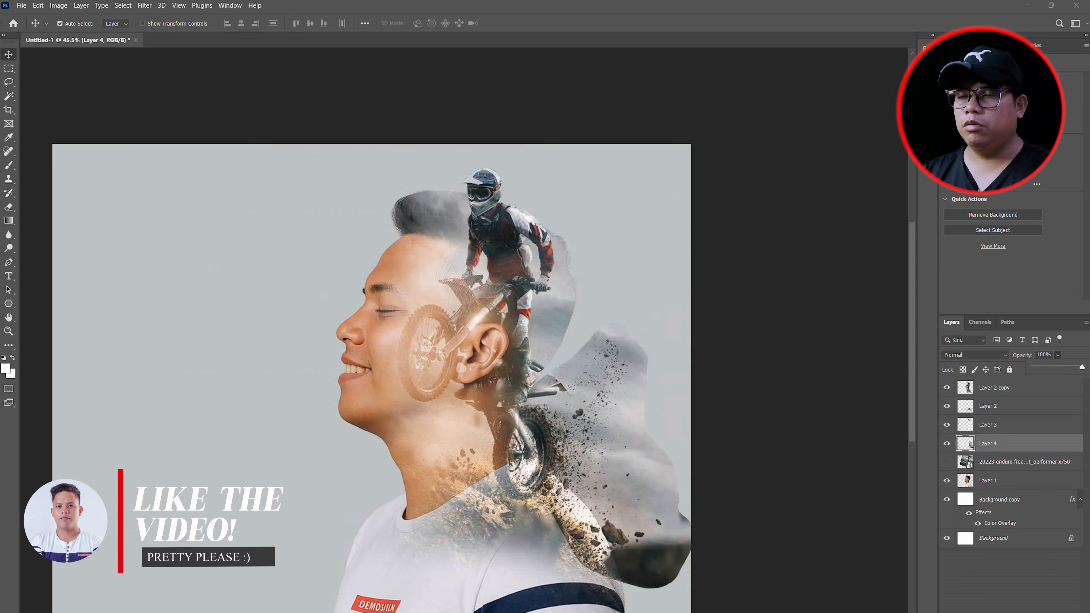
# Set Layer 4's blend mode to Pin Light and erase the leftover background around the flying dirt.
pyautogui.click(975, 355)
pyautogui.press('Down')
pyautogui.press('Down')
pyautogui.press('Down')
pyautogui.press('Down')
pyautogui.press('Down')
pyautogui.press('Down')
pyautogui.press('Down')
pyautogui.press('Down')
pyautogui.press('Down')
pyautogui.press('Down')
pyautogui.press('Down')
pyautogui.press('Down')
pyautogui.press('Down')
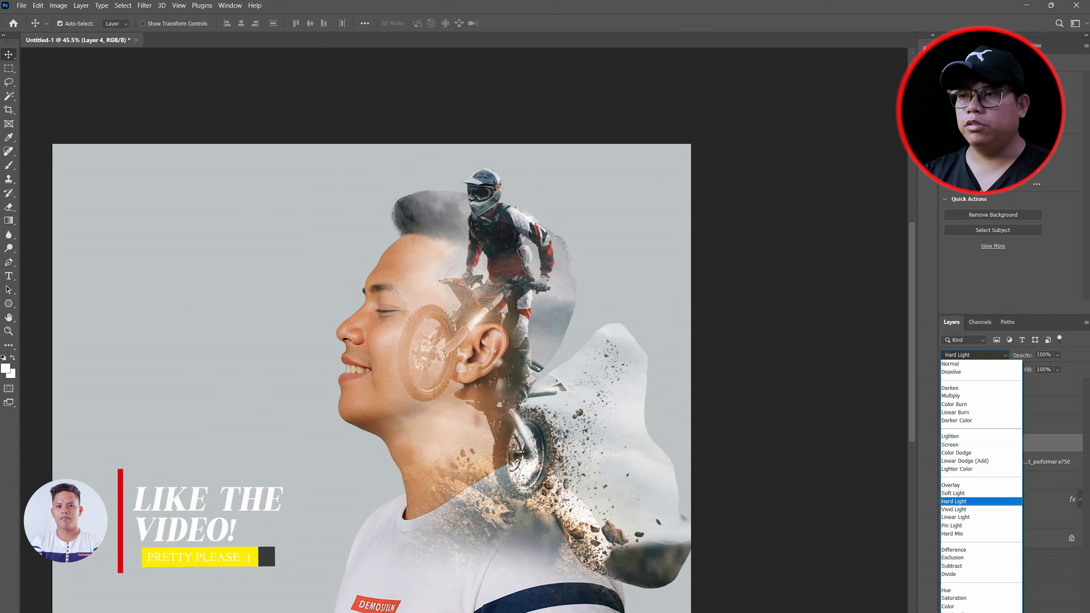
pyautogui.press('Down')
pyautogui.press('Down')
pyautogui.press('Down')
pyautogui.press('Return')
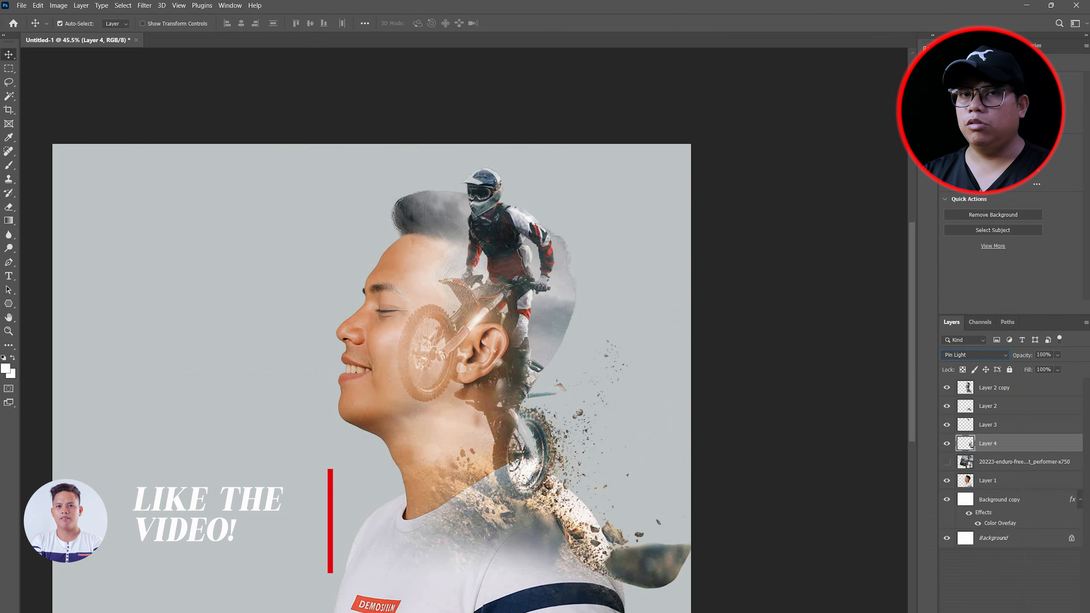
pyautogui.press('e')
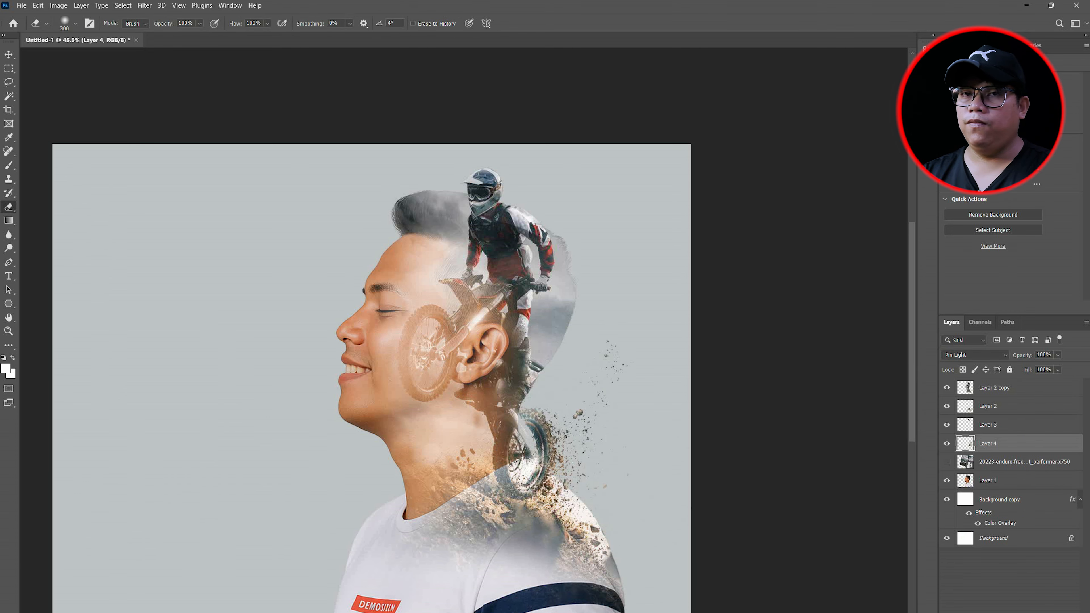
# Erase the grey sky from the hair at the back of the head on Layer 2 copy, using a 500 px eraser.
pyautogui.click(994, 388)
pyautogui.press(']')
pyautogui.press(']')
pyautogui.moveTo(579, 335); pyautogui.dragTo(580, 245)
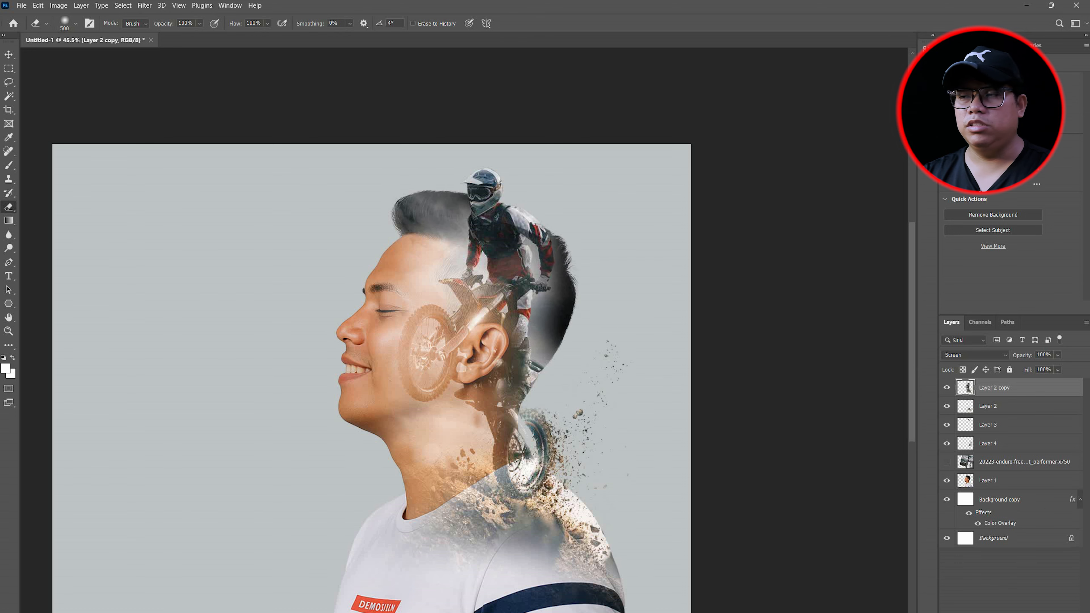
# Add a new layer above Layer 2 copy and set a soft brush to 2300 px.
pyautogui.scroll(-4, 353, 437)
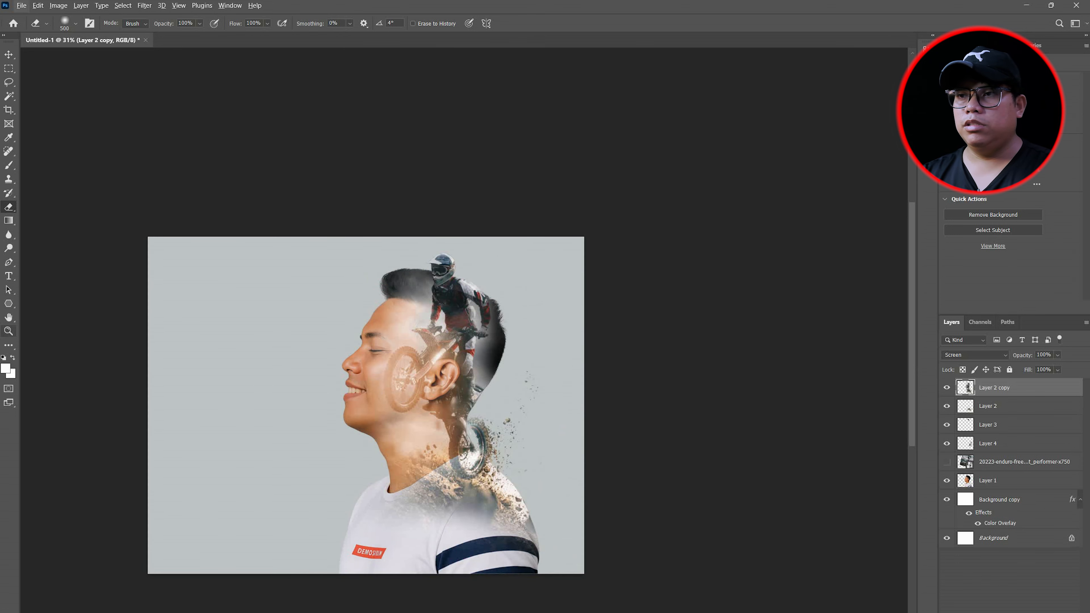
pyautogui.click(8, 331)
pyautogui.click(318, 24)
pyautogui.scroll(-1, 427, 313)
pyautogui.click(9, 165)
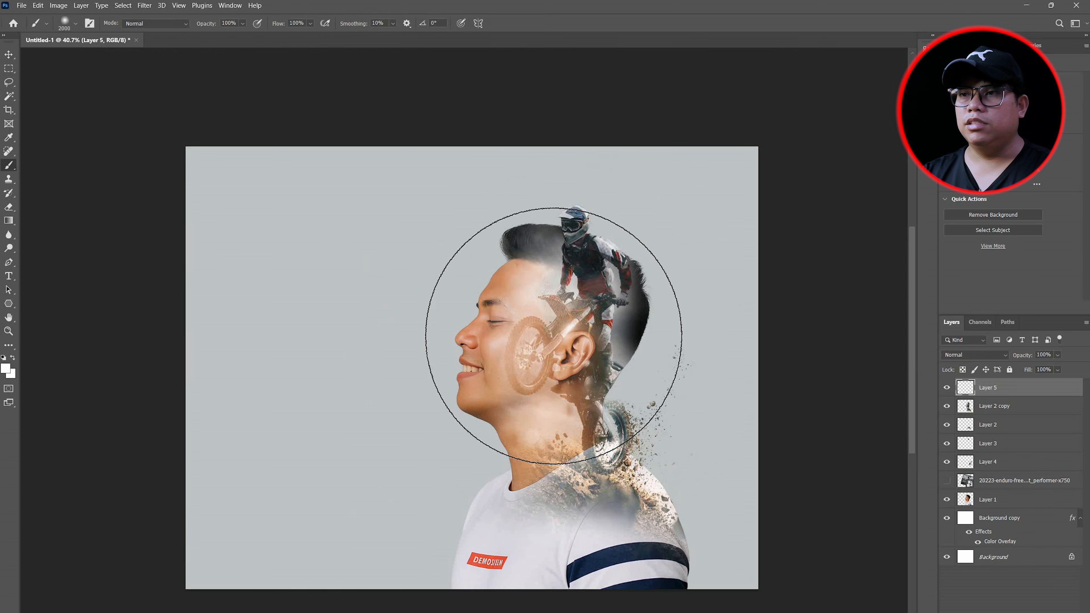
pyautogui.press(']')
pyautogui.press(']')
pyautogui.press(']')
pyautogui.press(']')
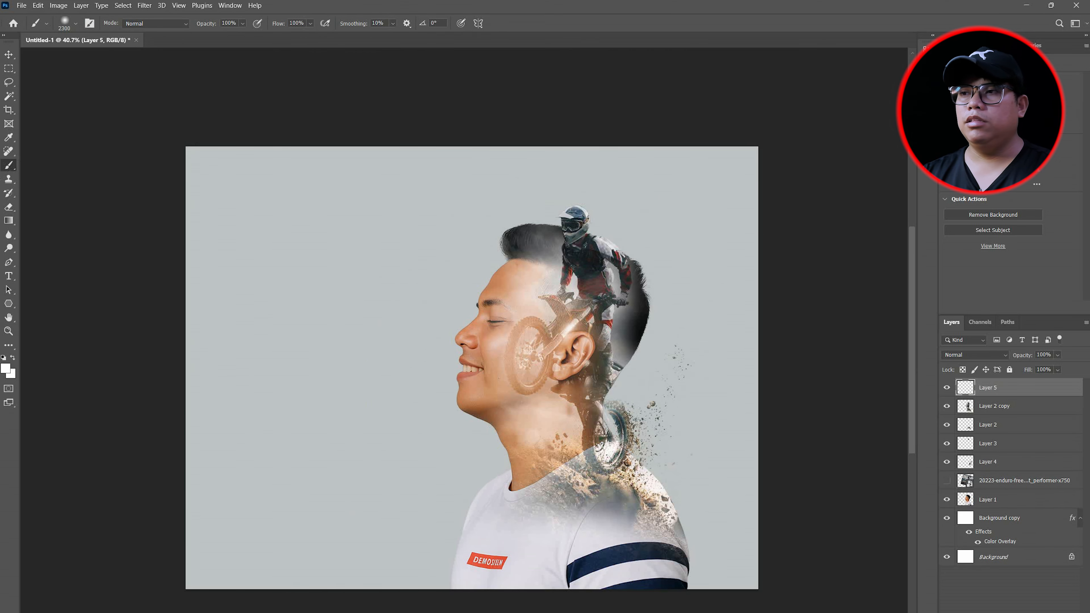
# Paint a soft pale yellow (#f5e5b2) glow centred on the head and move its layer directly below Layer 1.
pyautogui.click(6, 369)
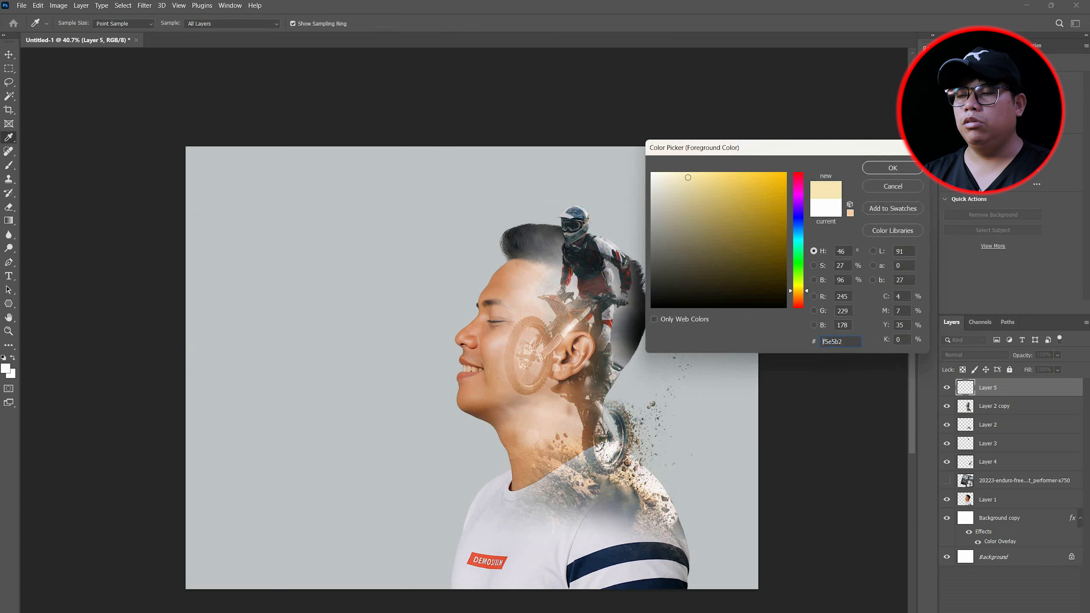
pyautogui.press('Return')
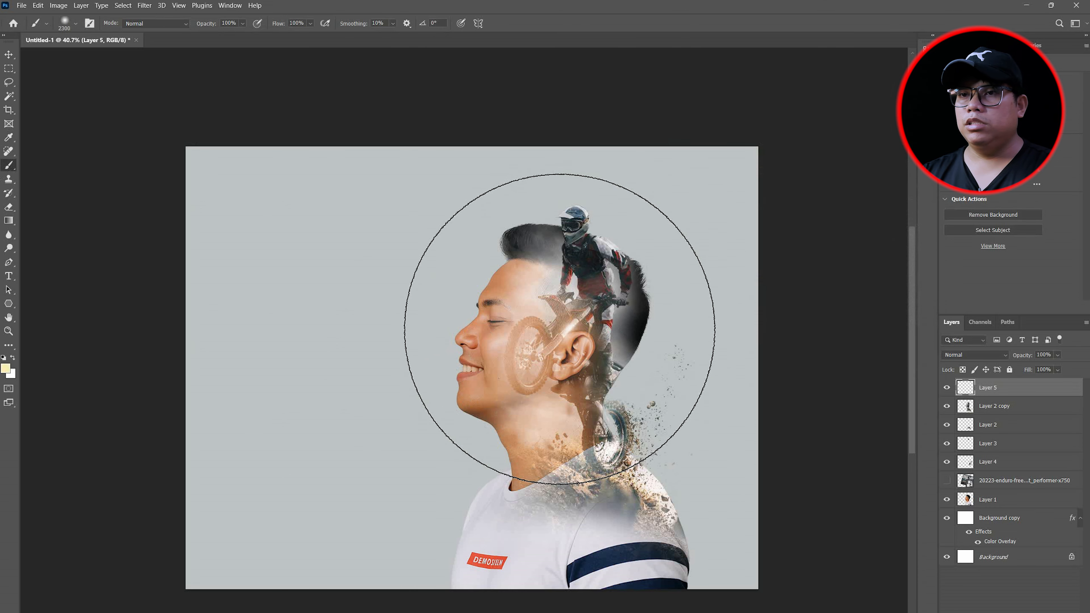
pyautogui.click(560, 330)
pyautogui.click(560, 329)
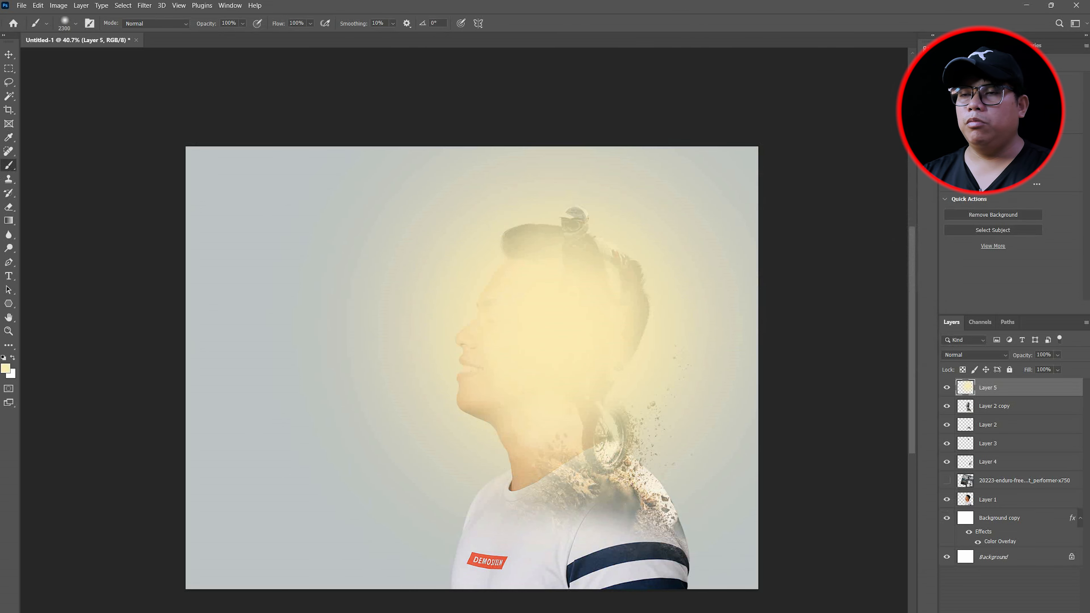
pyautogui.moveTo(987, 493); pyautogui.dragTo(987, 509)
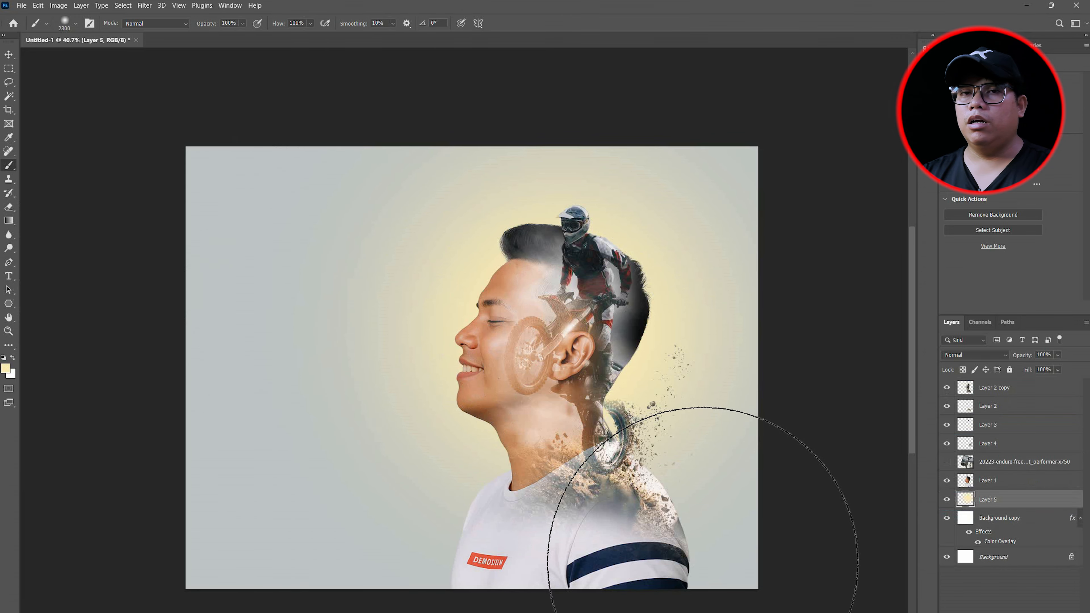
pyautogui.click(8, 55)
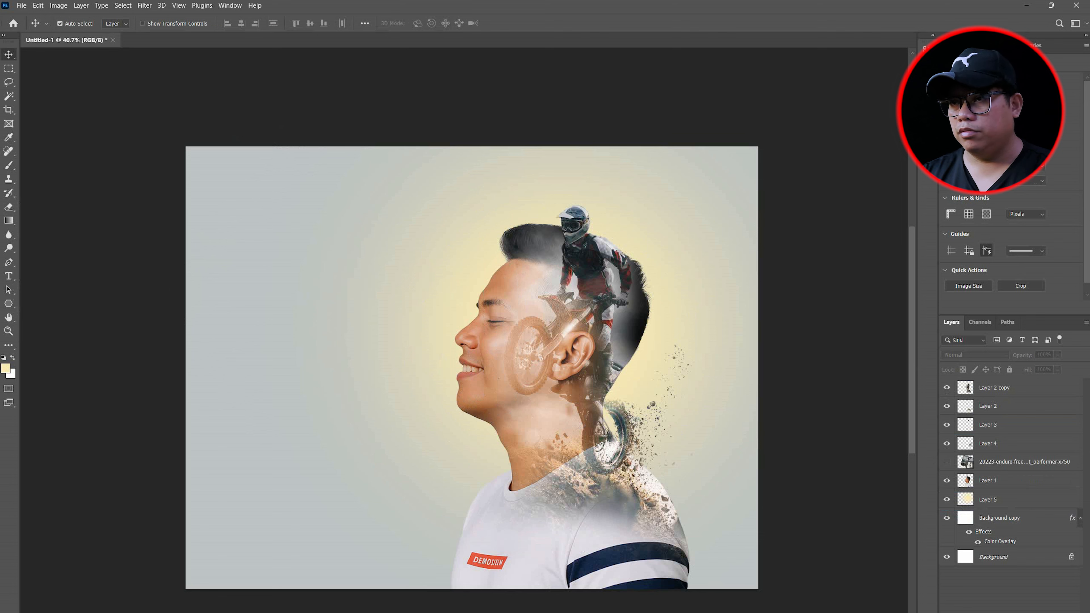
# Load the Clouds-by-Mila brush set and select its Clouds1453 brush.
pyautogui.press('b')
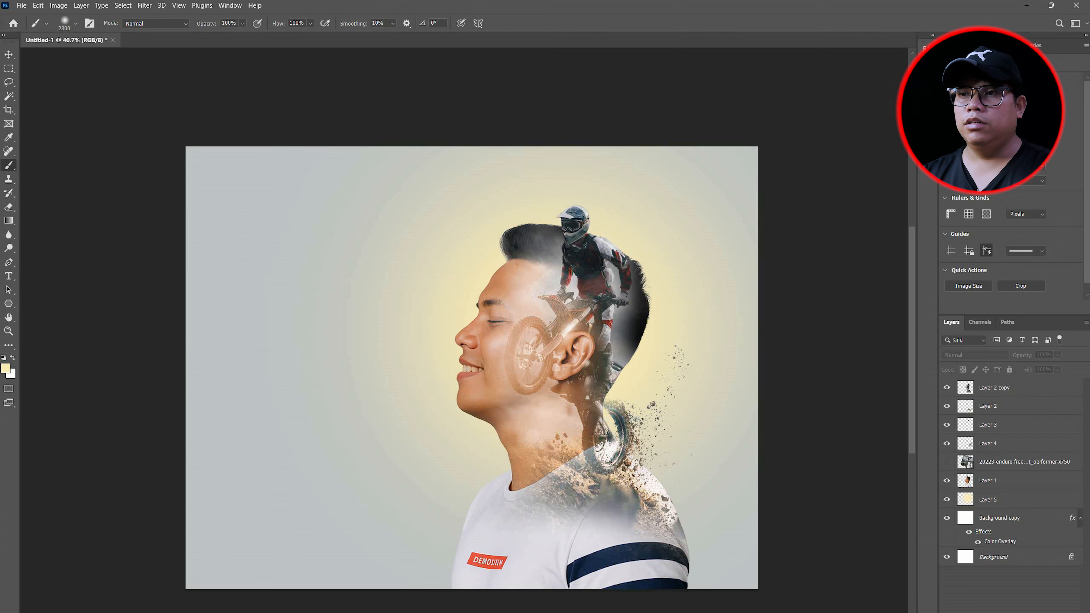
pyautogui.click(75, 23)
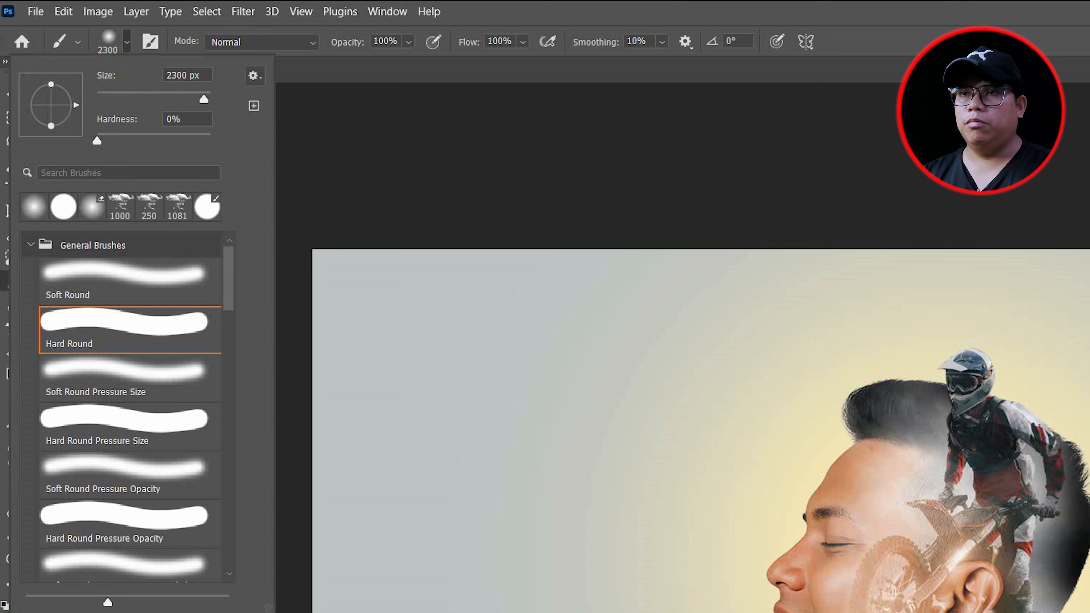
pyautogui.click(150, 43)
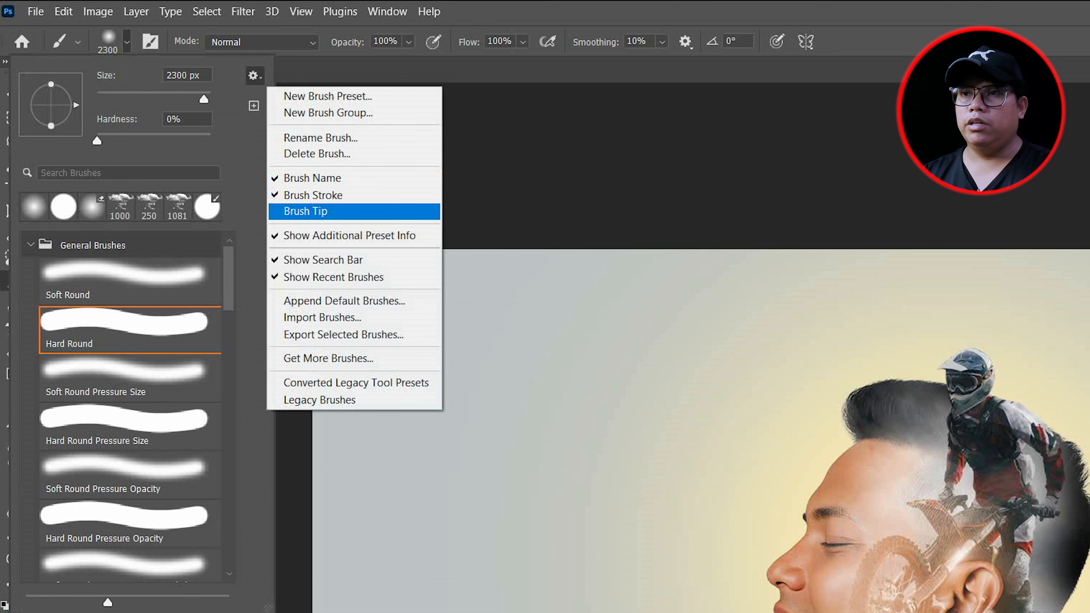
pyautogui.click(322, 317)
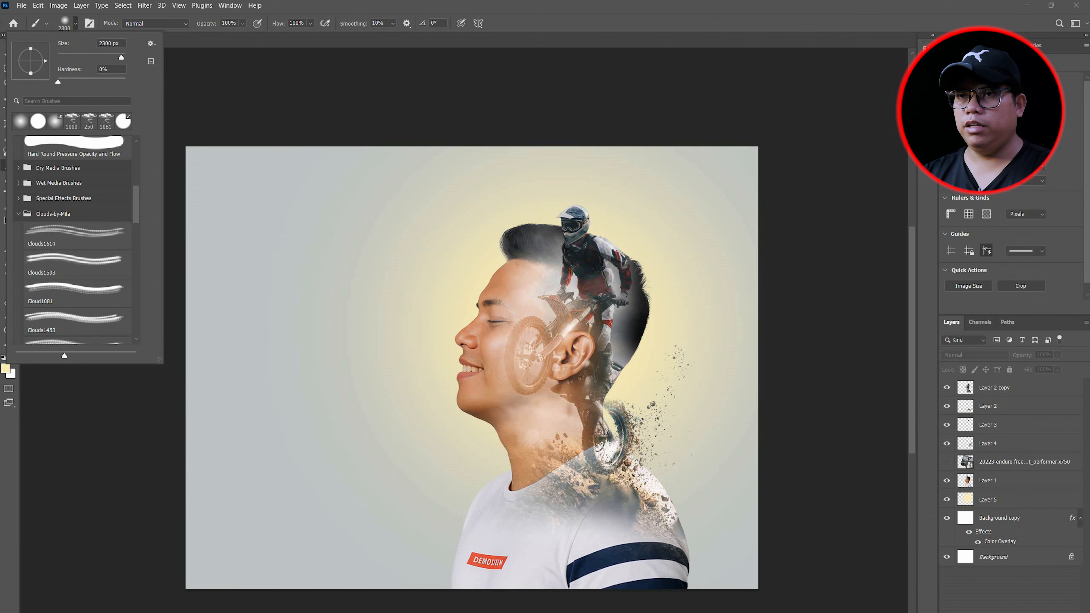
pyautogui.moveTo(160, 359)
pyautogui.mouseDown()
pyautogui.moveTo(246, 359)
pyautogui.moveTo(281, 372)
pyautogui.moveTo(276, 354)
pyautogui.mouseUp()
pyautogui.click(78, 149)
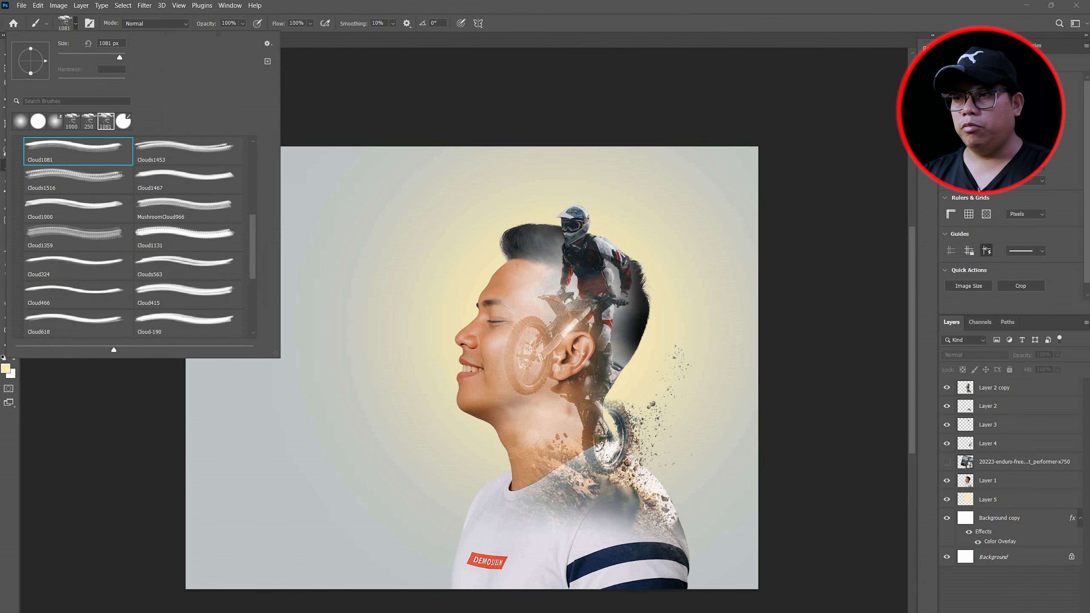
pyautogui.click(188, 149)
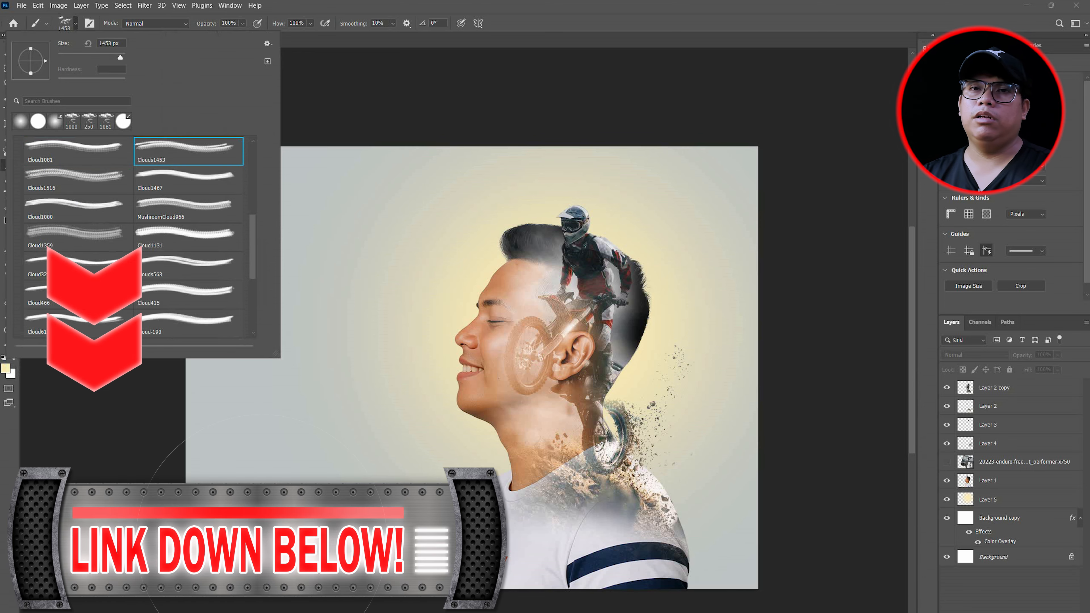
# Add a new layer above Layer 2 copy and set the foreground color to white (#ffffff).
pyautogui.click(994, 387)
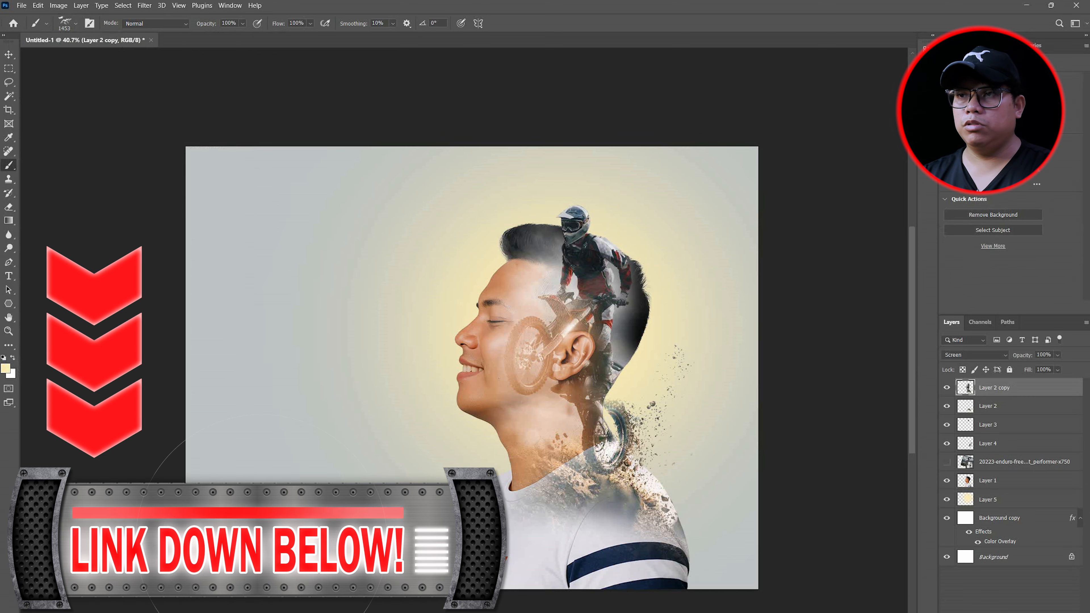
pyautogui.hotkey('ctrl', 'alt', 'shift', 'n')
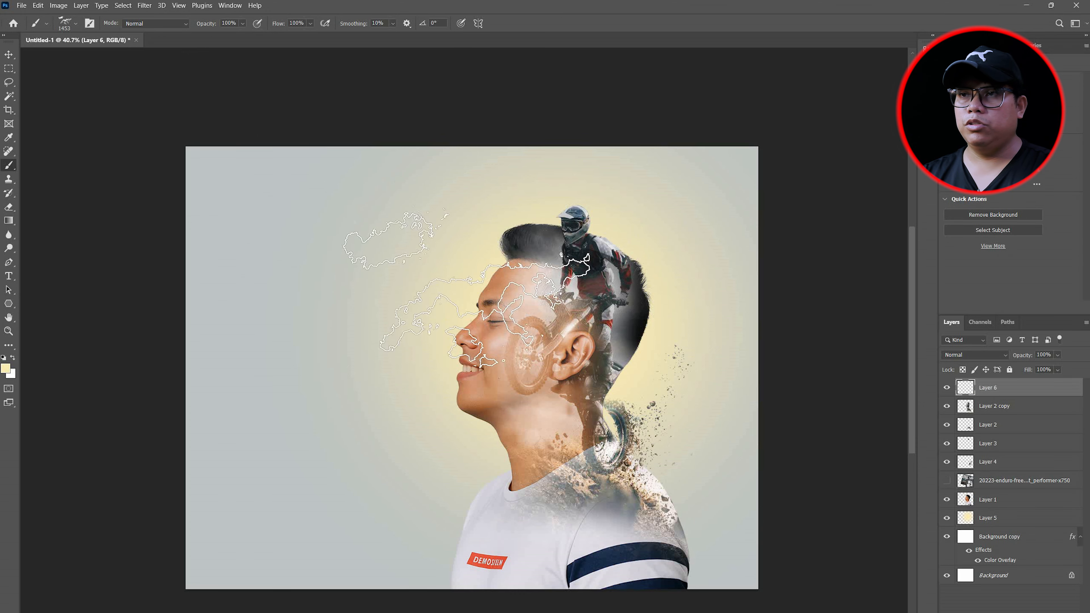
pyautogui.click(5, 368)
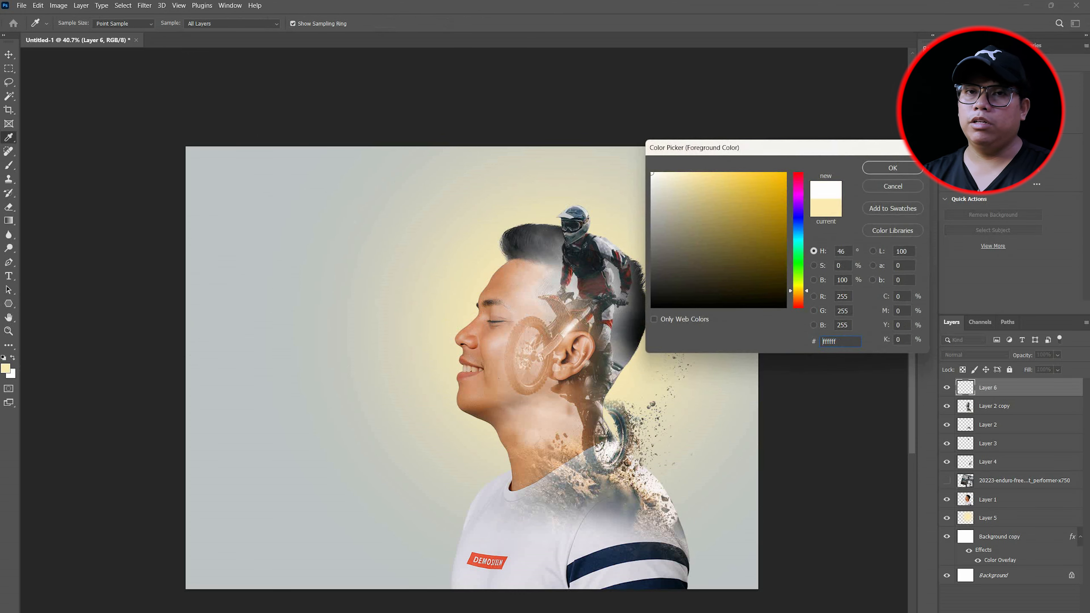
pyautogui.click(893, 168)
# Reduce the Clouds1453 brush to 1000 px and stamp white clouds above the forehead and front hair.
pyautogui.press('[')
pyautogui.press('[')
pyautogui.press('[')
pyautogui.press('[')
pyautogui.press('[')
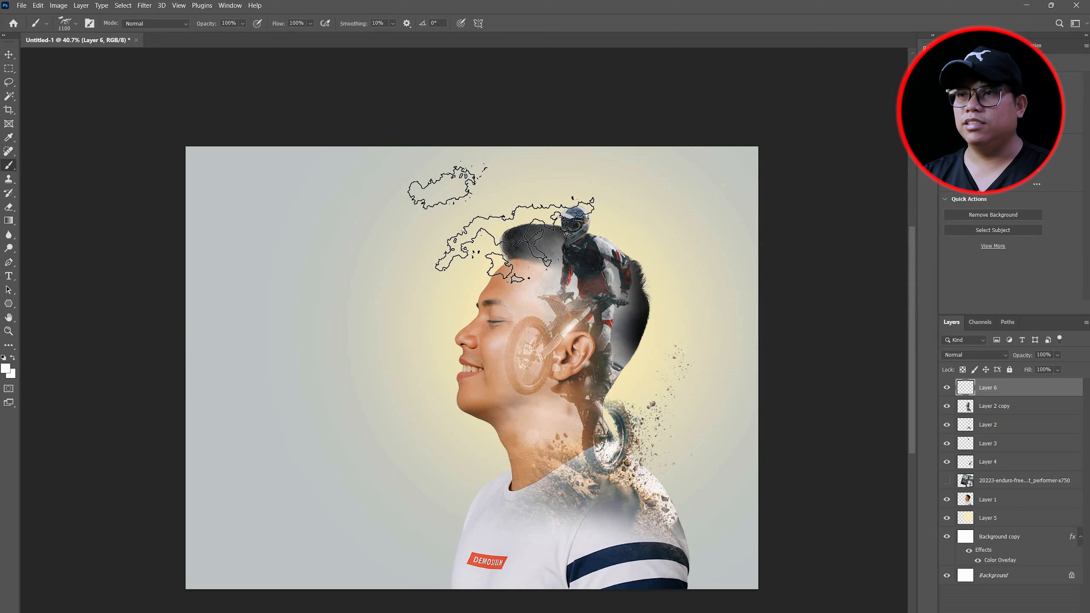
pyautogui.click(486, 210)
# Stamp a white cloud behind the rider's back with the Cloud1131 brush at 1131 px.
pyautogui.click(75, 23)
pyautogui.click(190, 238)
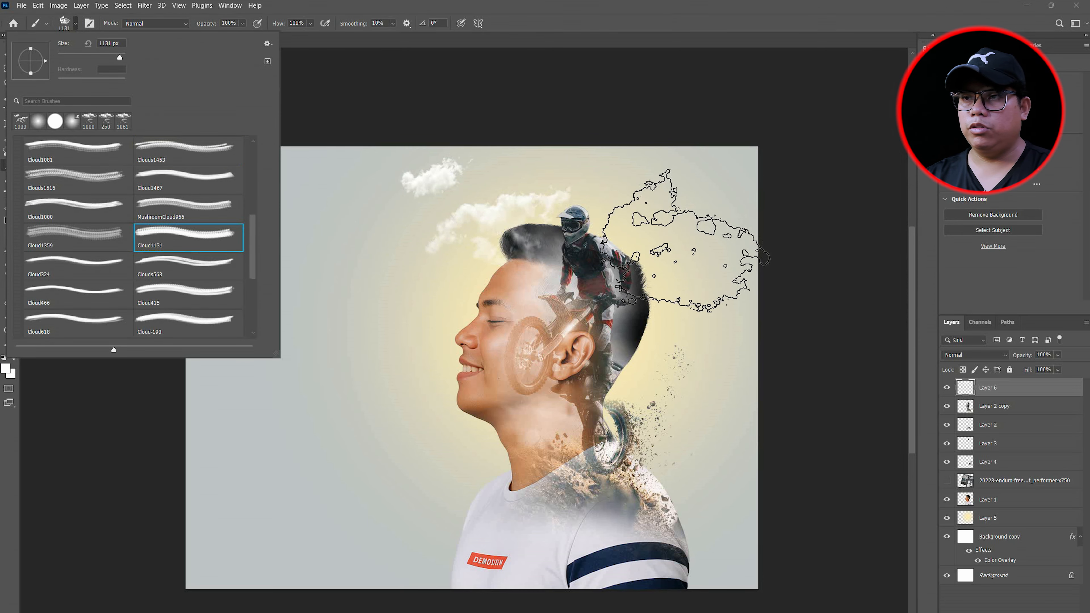
pyautogui.click(687, 222)
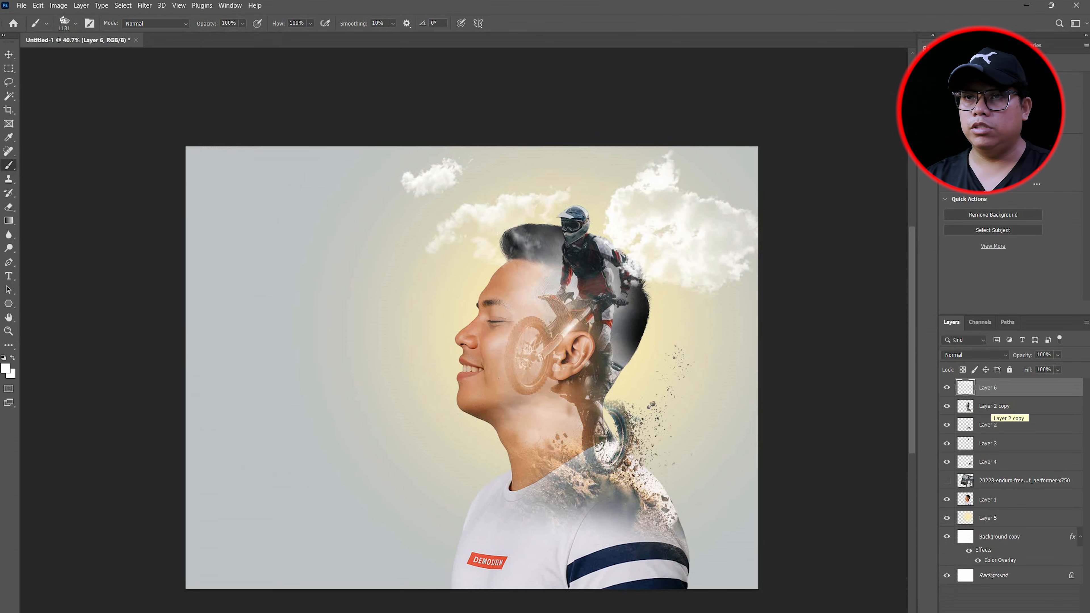
# Stamp a white cloud across the man's cheek and ear with another cloud brush enlarged to 1300 px.
pyautogui.click(75, 23)
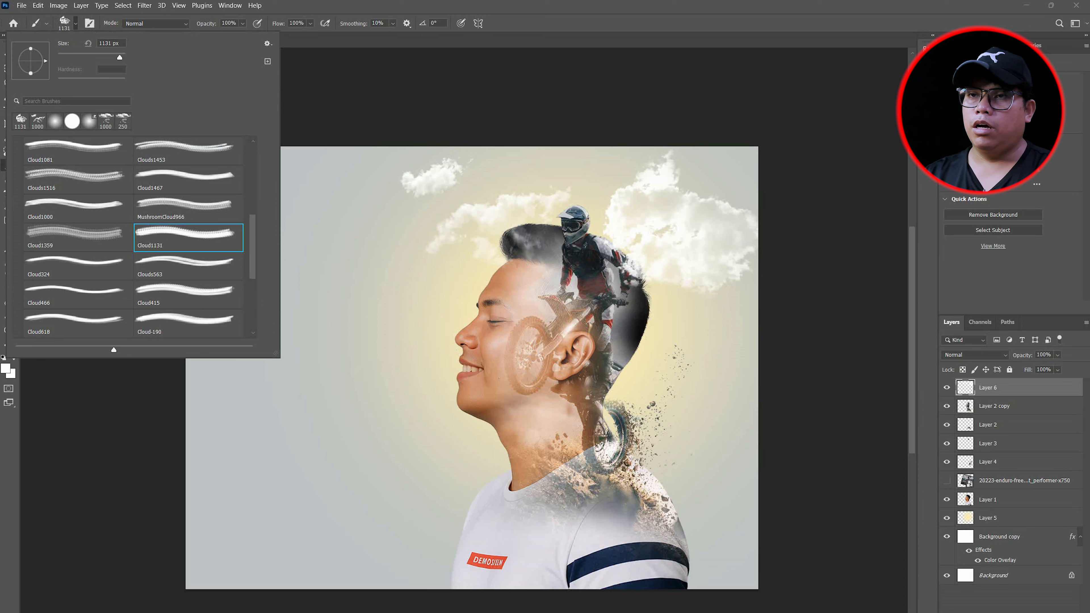
pyautogui.press('Return')
pyautogui.press(']')
pyautogui.press(']')
pyautogui.press(']')
pyautogui.press(']')
pyautogui.press(']')
pyautogui.press(']')
pyautogui.press(']')
pyautogui.press(']')
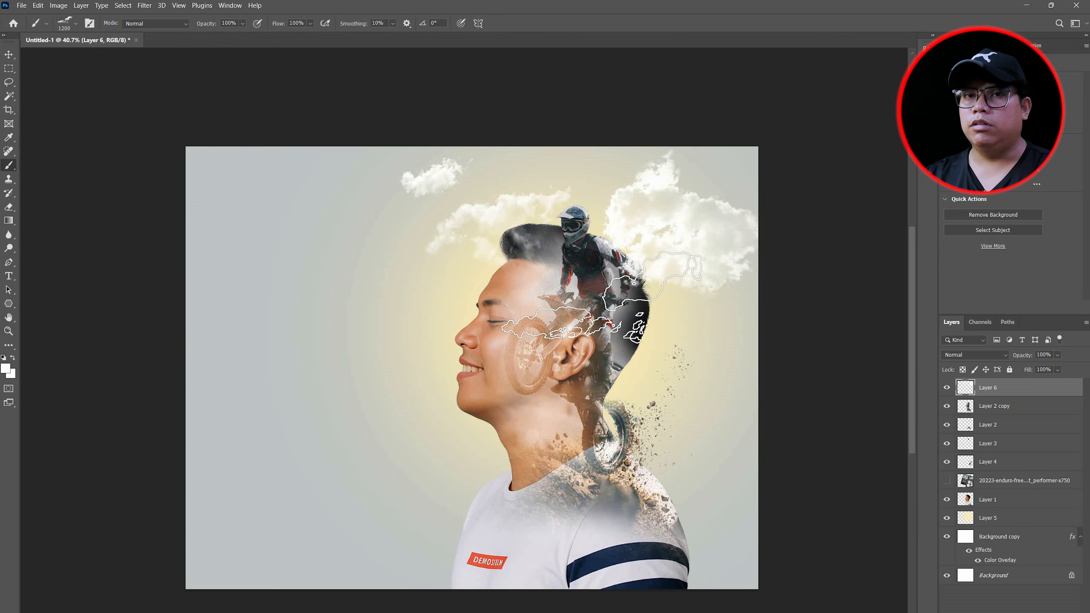
pyautogui.click(598, 309)
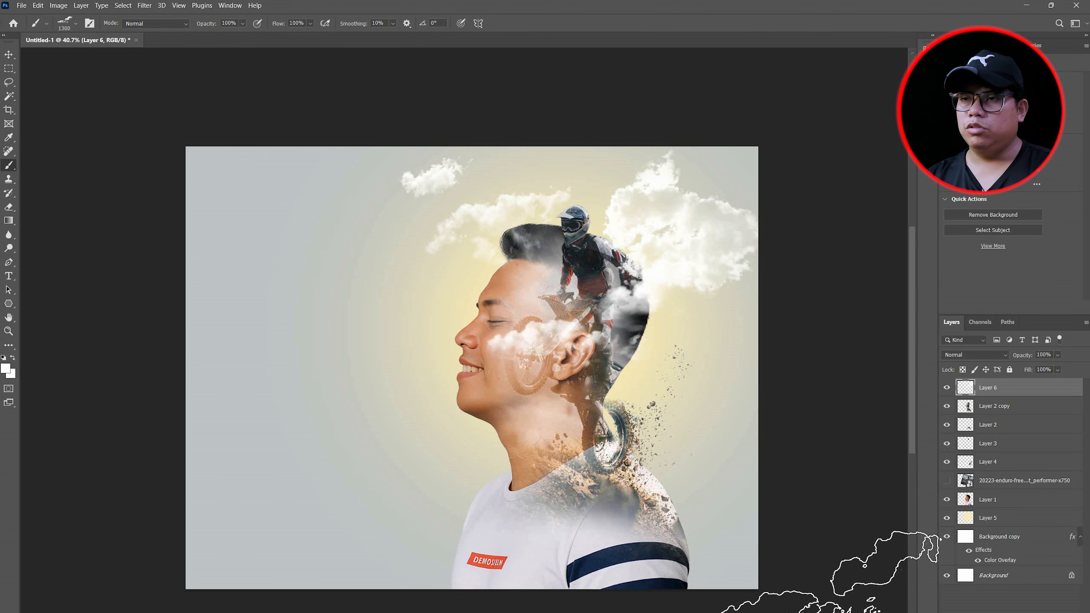
# Add a horizontal text layer in the empty background facing the man, enlarge its font size and pick another font.
pyautogui.click(9, 54)
pyautogui.click(65, 193)
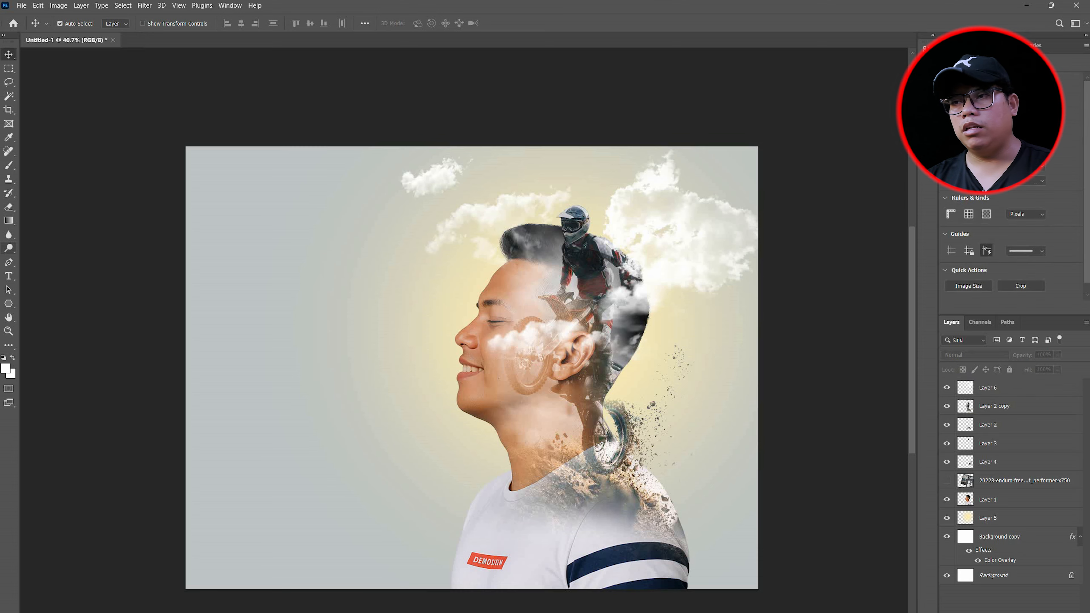
pyautogui.click(8, 276)
pyautogui.click(56, 277)
pyautogui.click(241, 389)
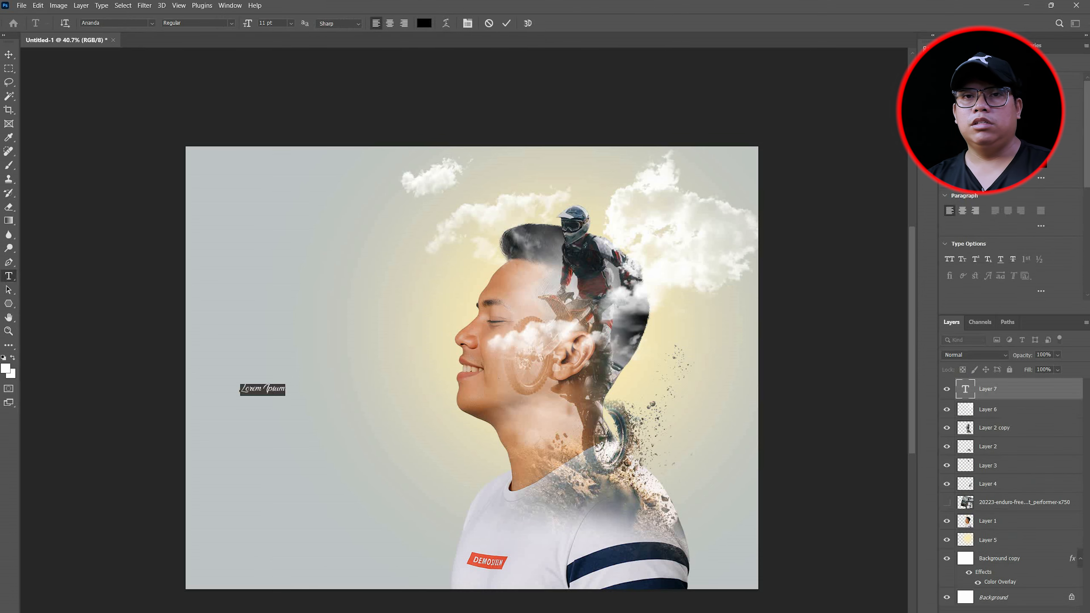
pyautogui.moveTo(248, 23); pyautogui.dragTo(347, 23)
pyautogui.click(152, 23)
pyautogui.click(202, 146)
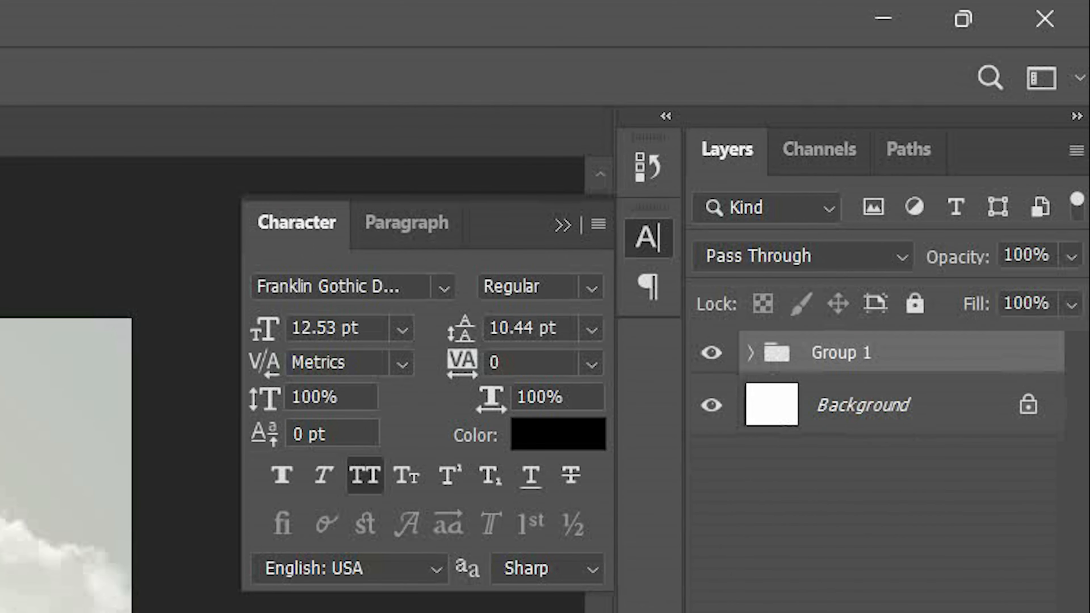
# Duplicate Group 1, hide the original group and merge the copy into a single layer.
pyautogui.hotkey('ctrl', 'j')
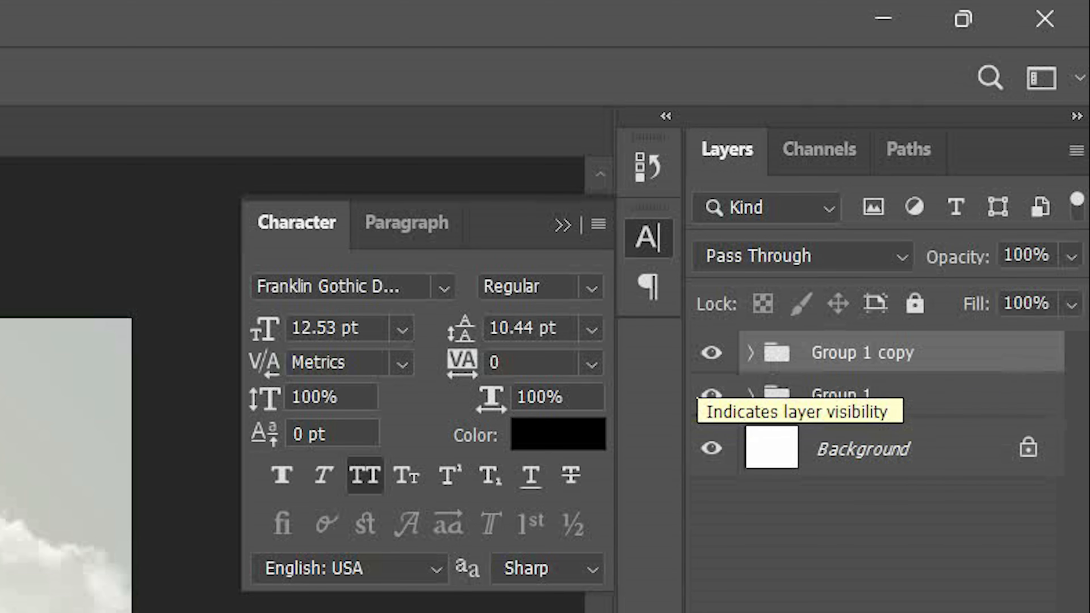
pyautogui.click(711, 395)
pyautogui.rightClick(890, 228)
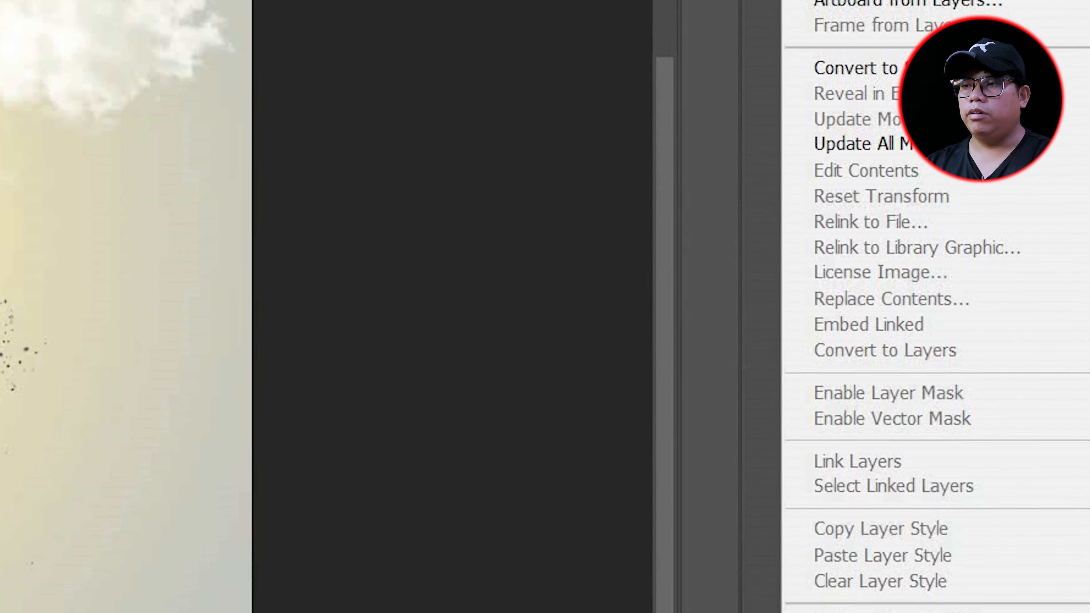
pyautogui.click(869, 546)
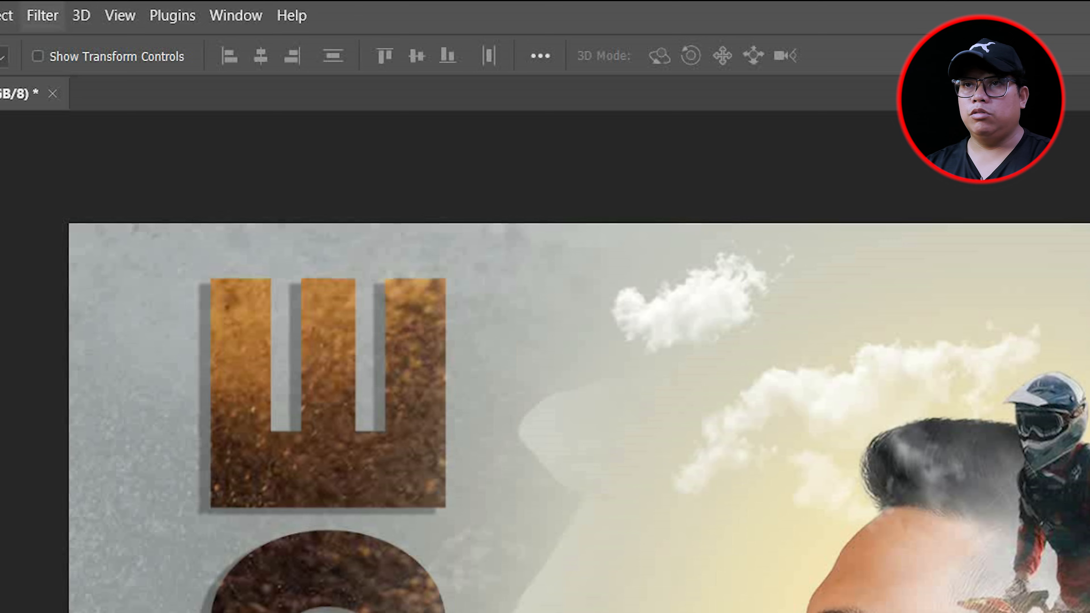
# Grade the merged copy in Camera Raw: exposure +0.40, contrast +36, highlights -55, texture +36, clarity +39, dehaze -1, vibrance +4, saturation +6.
pyautogui.click(42, 15)
pyautogui.click(105, 185)
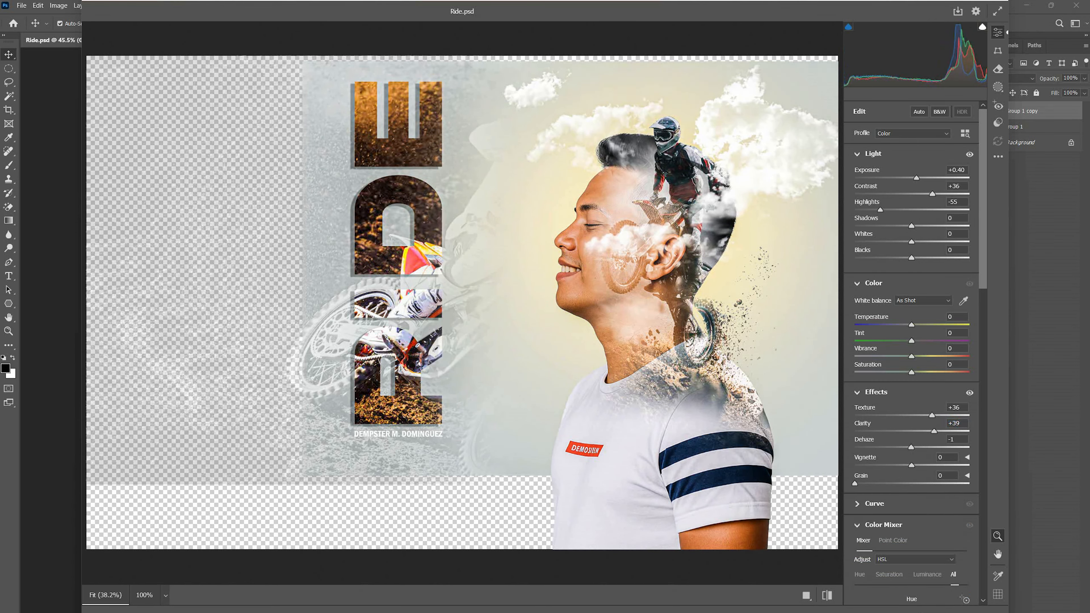
pyautogui.scroll(-3, 912, 352)
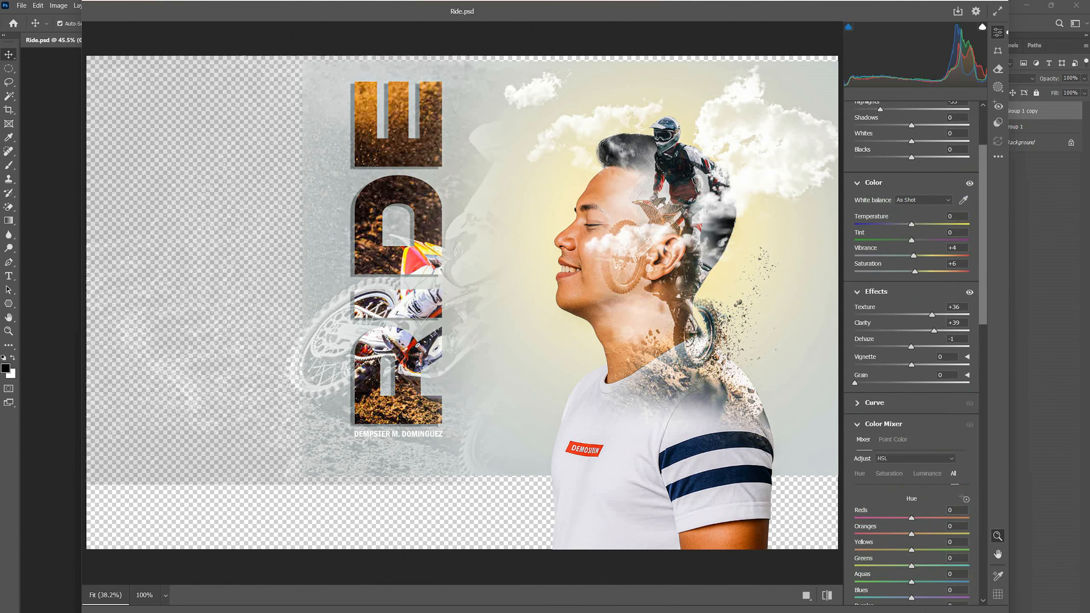
pyautogui.scroll(-10, 911, 352)
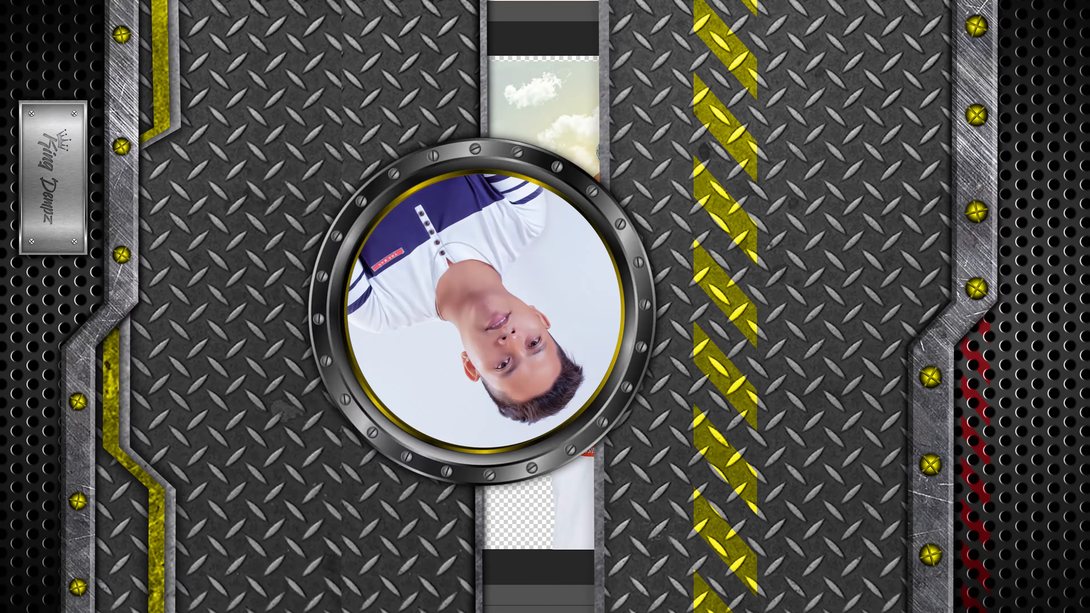